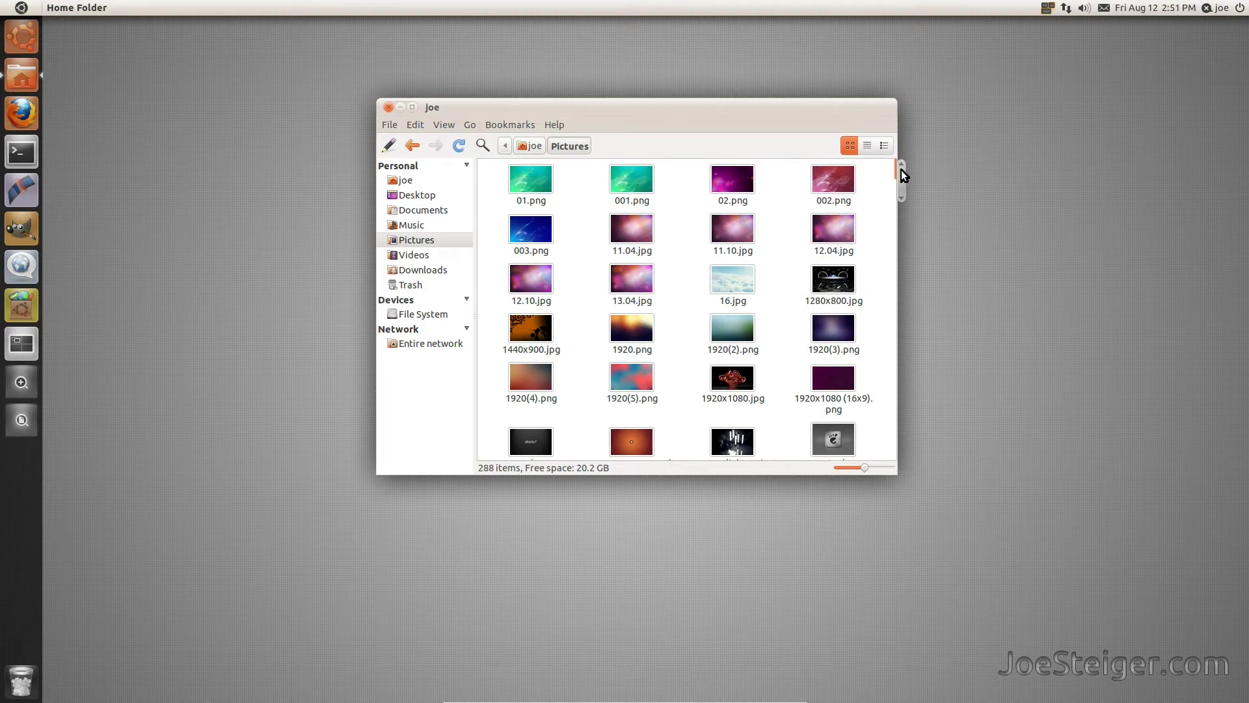
{"action": "mouse_move", "coordinate": [901, 173]}
{"action": "left_mouse_down"}
{"action": "mouse_move", "coordinate": [900, 270]}
{"action": "mouse_move", "coordinate": [907, 164]}
{"action": "left_mouse_up"}
- Remove the overlay scrollbar packages with 'sudo apt-get remove scrollbar*', then reopen the Home Folder
{"action": "left_click", "coordinate": [19, 157]}
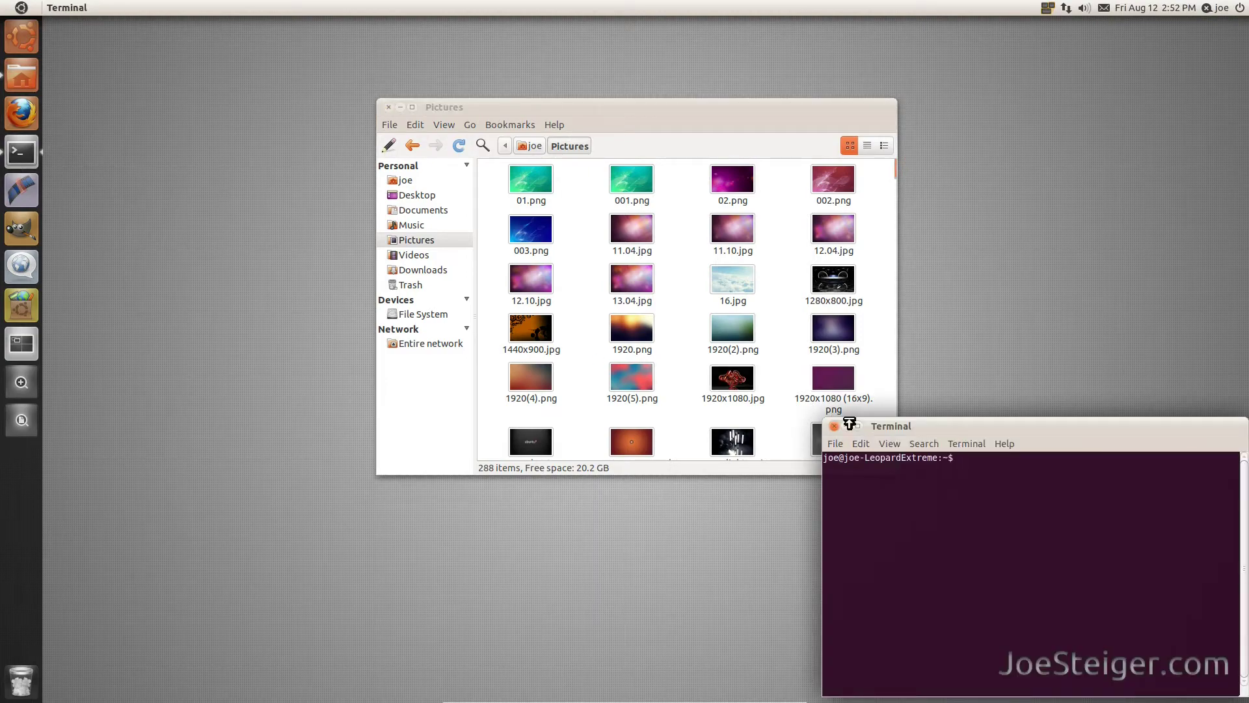
{"action": "left_click_drag", "start_coordinate": [925, 428], "coordinate": [383, 236]}
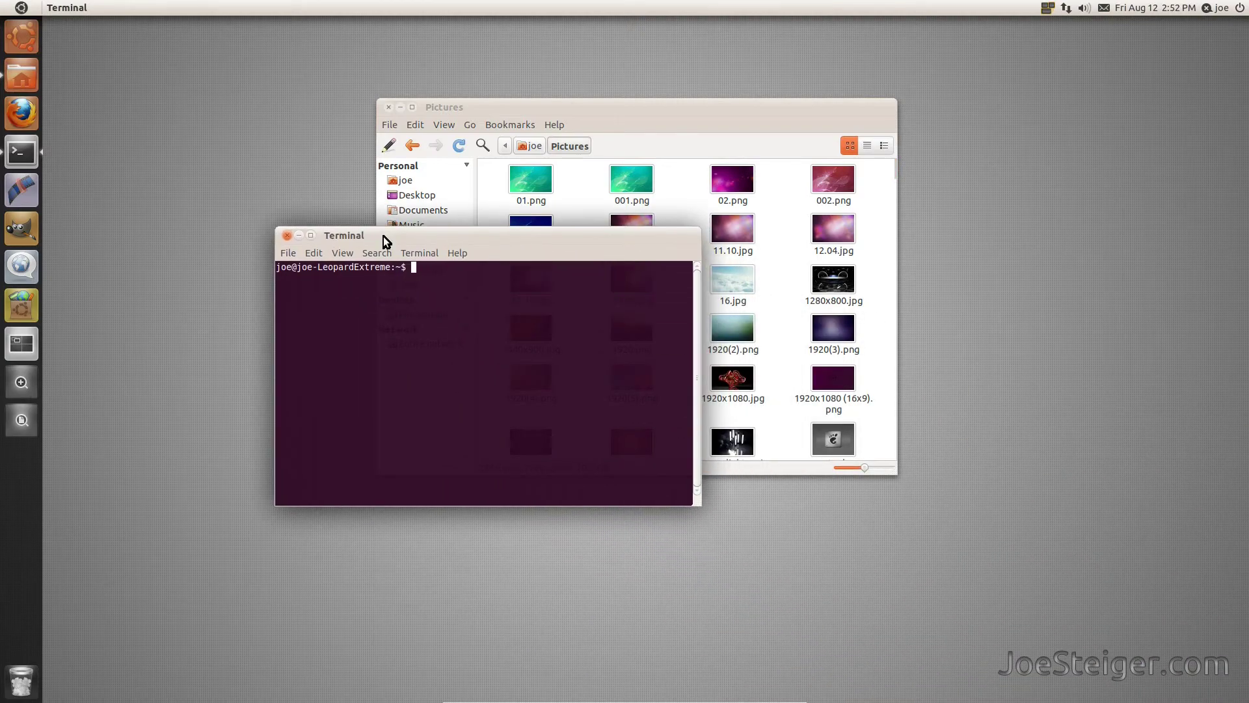
{"action": "type", "text": "sudo apt-"}
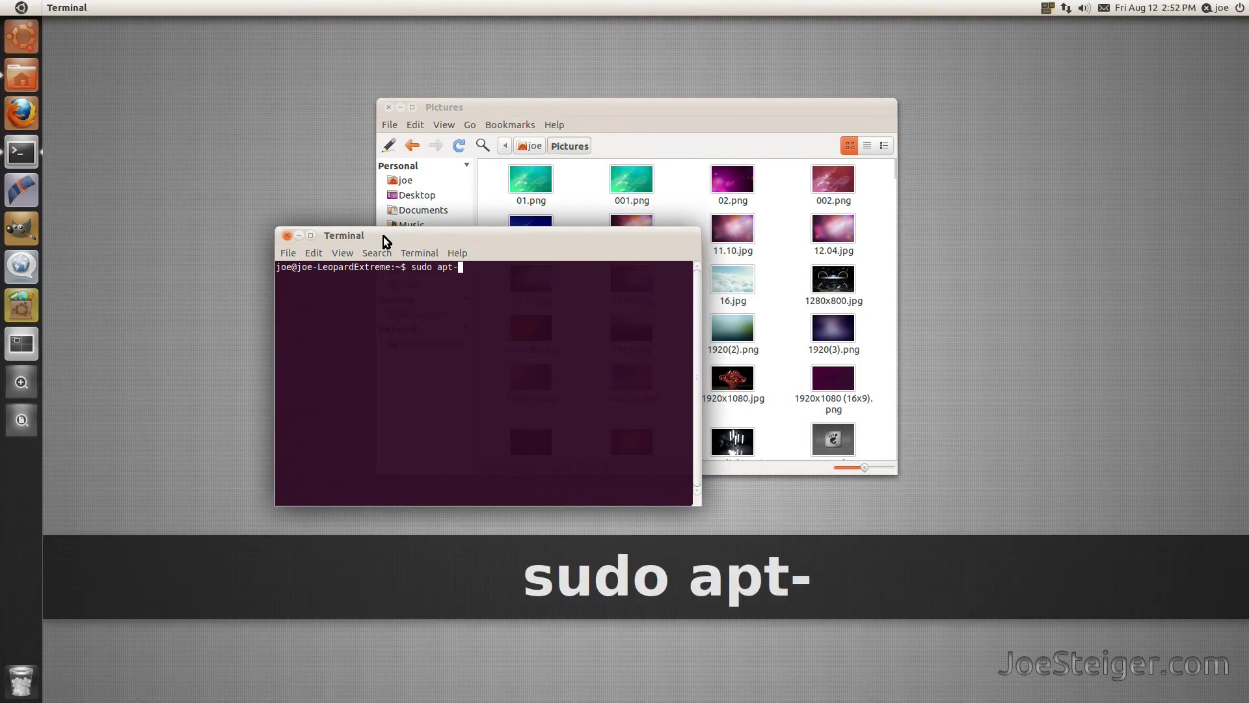
{"action": "type", "text": "get remove scro"}
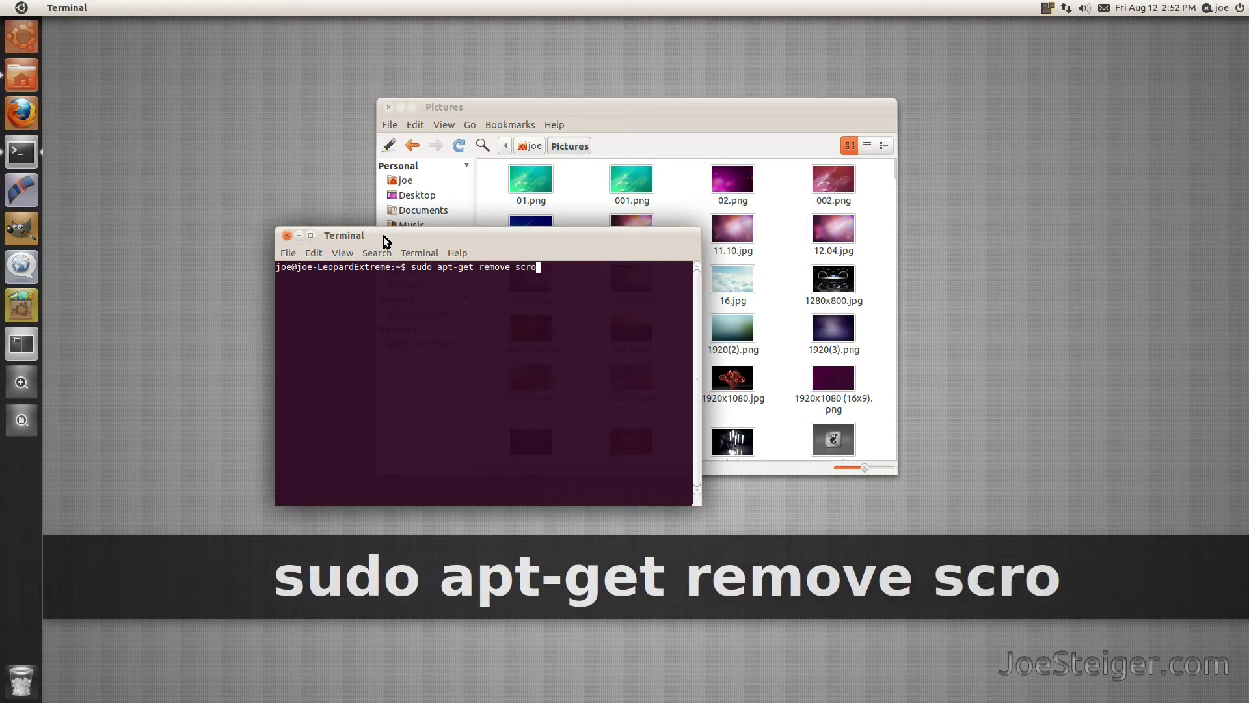
{"action": "type", "text": "llbar*"}
{"action": "key", "text": "Return"}
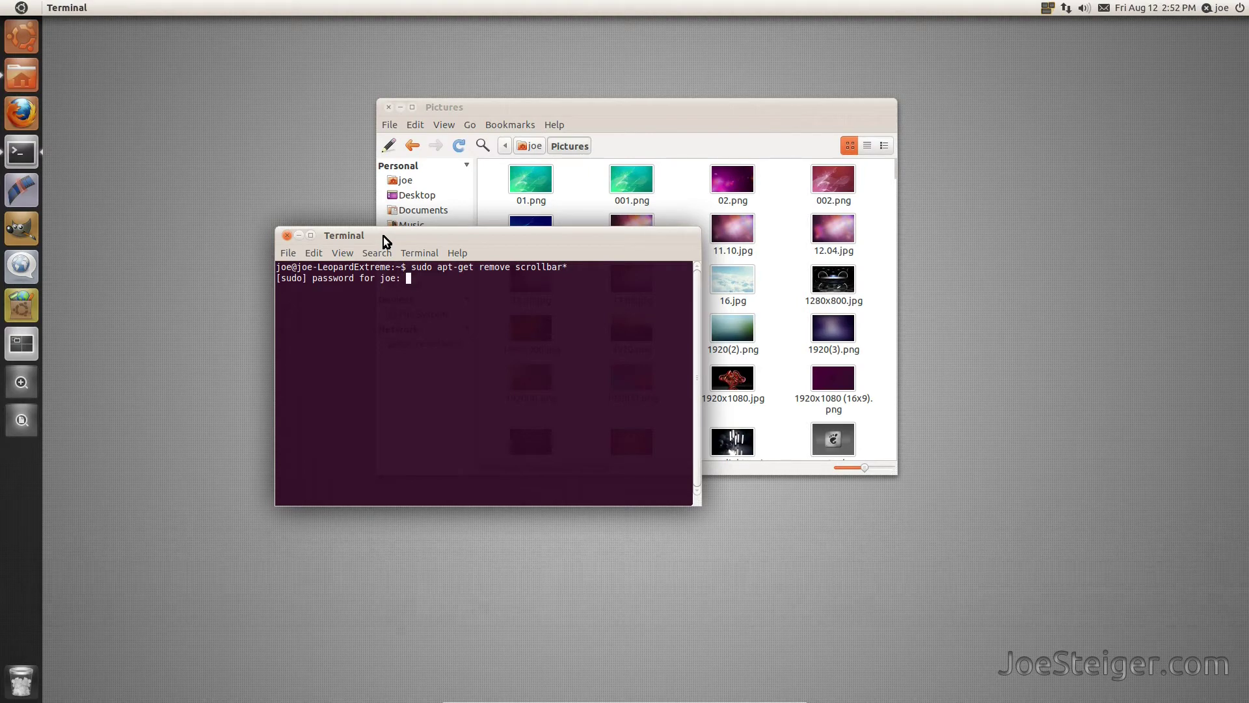
{"action": "key", "text": "Return"}
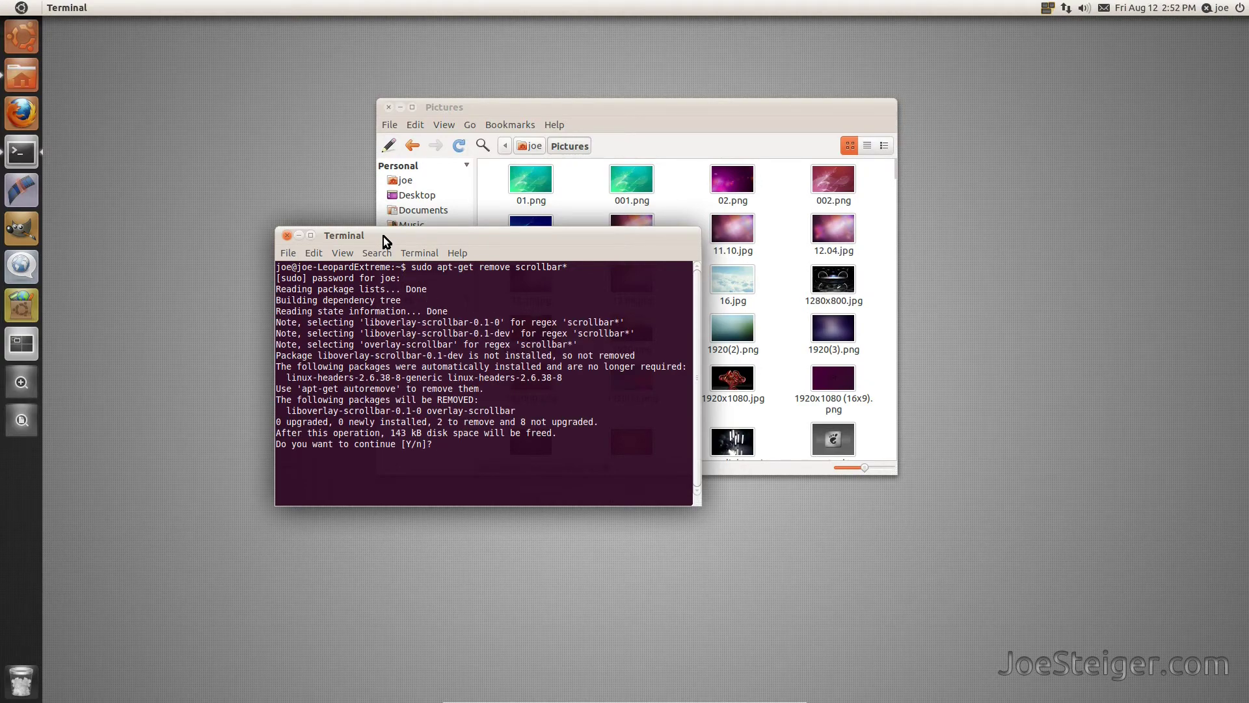
{"action": "type", "text": "y"}
{"action": "key", "text": "Return"}
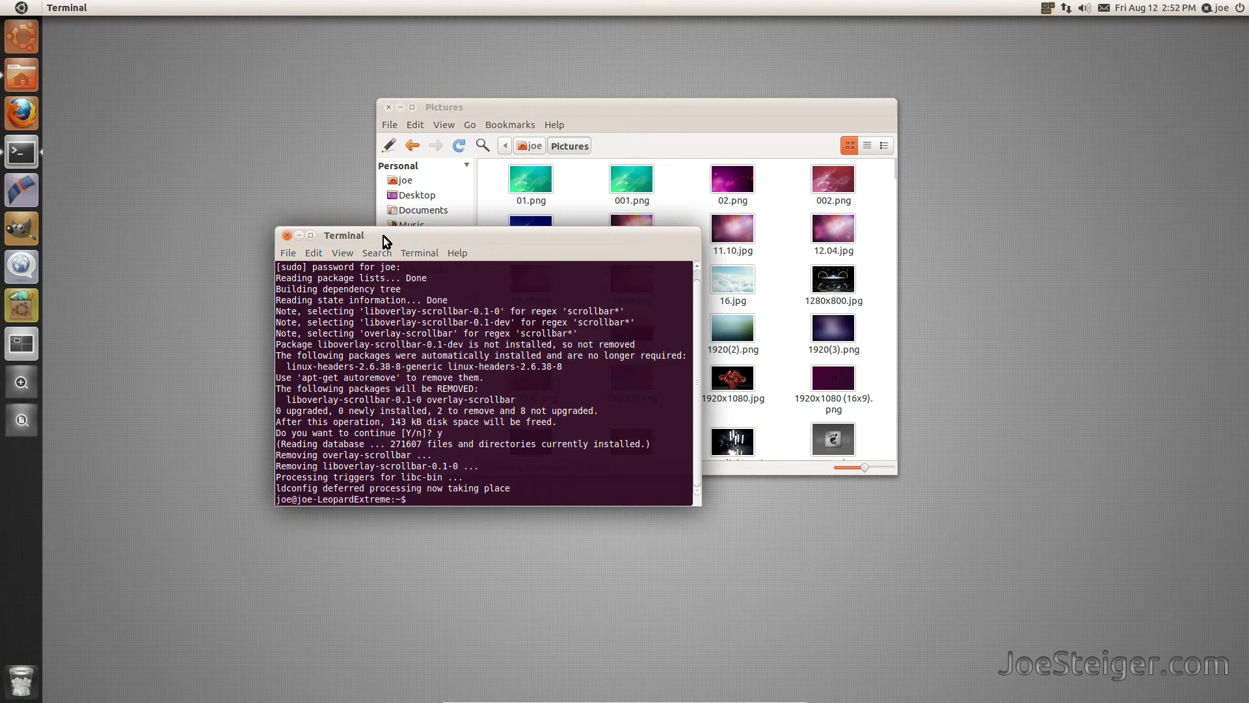
{"action": "left_click", "coordinate": [289, 234]}
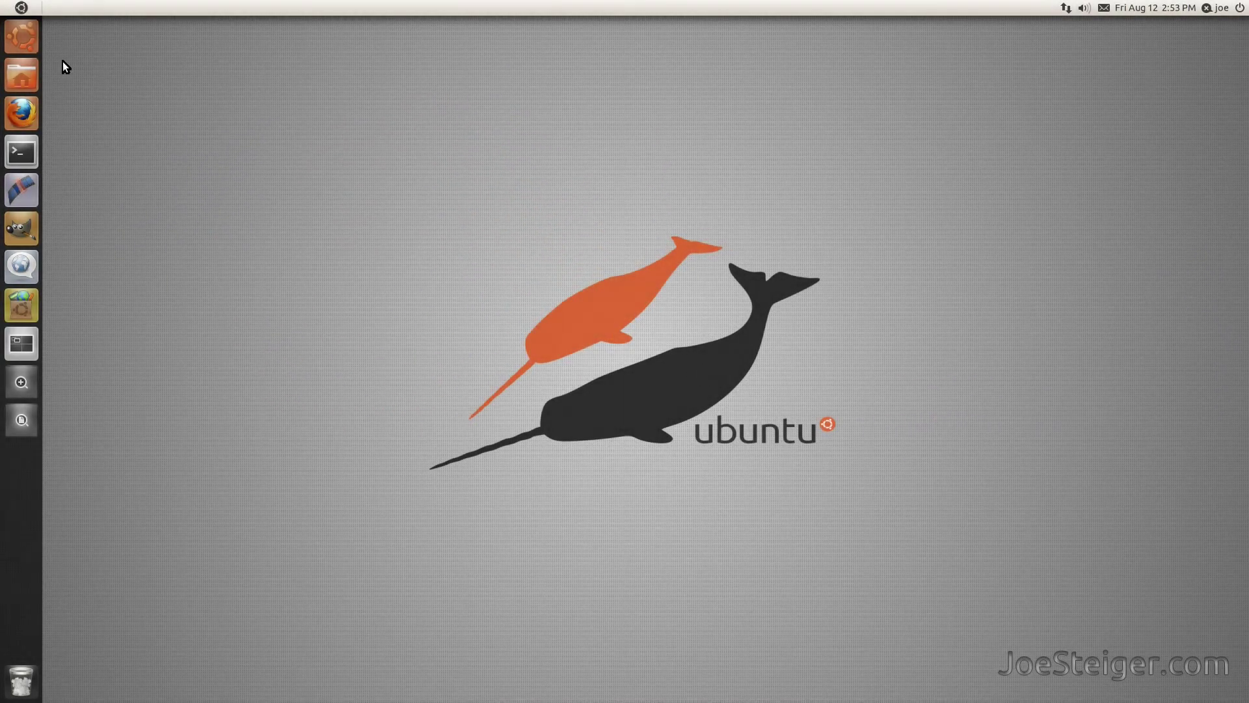
{"action": "left_click", "coordinate": [32, 70]}
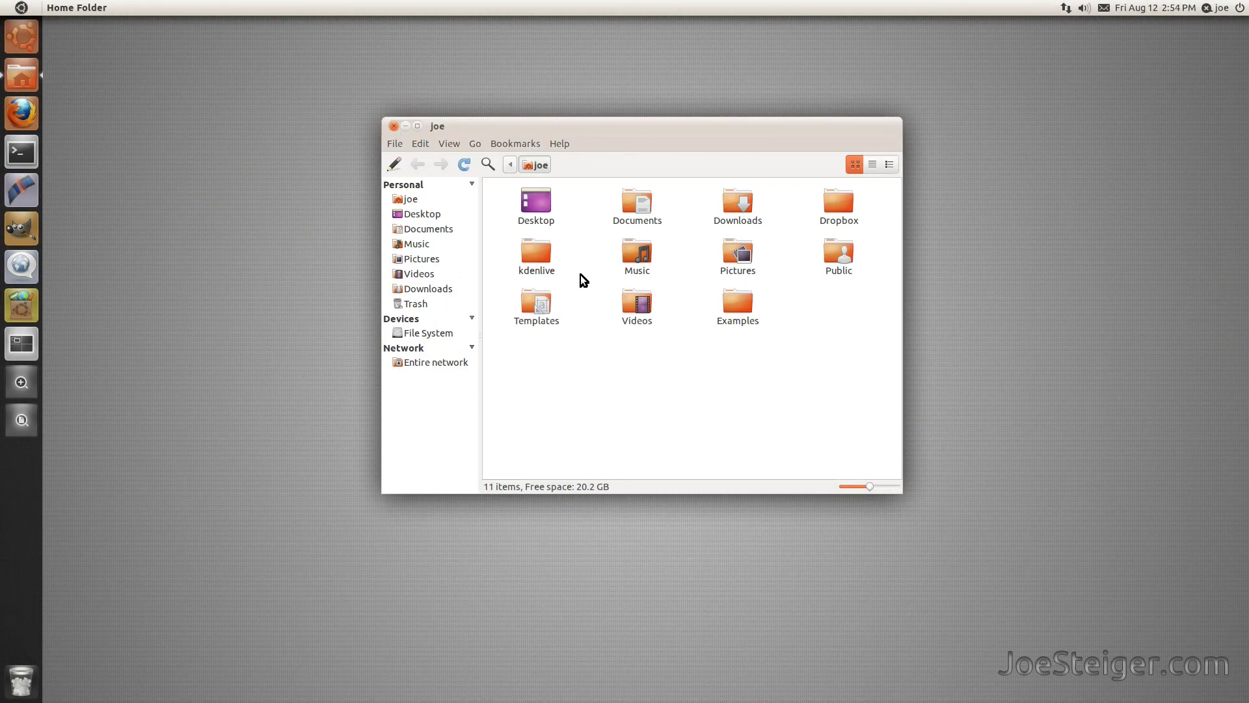
- Open the Pictures folder to show its 288 images with the classic scrollbar
{"action": "double_click", "coordinate": [737, 255]}
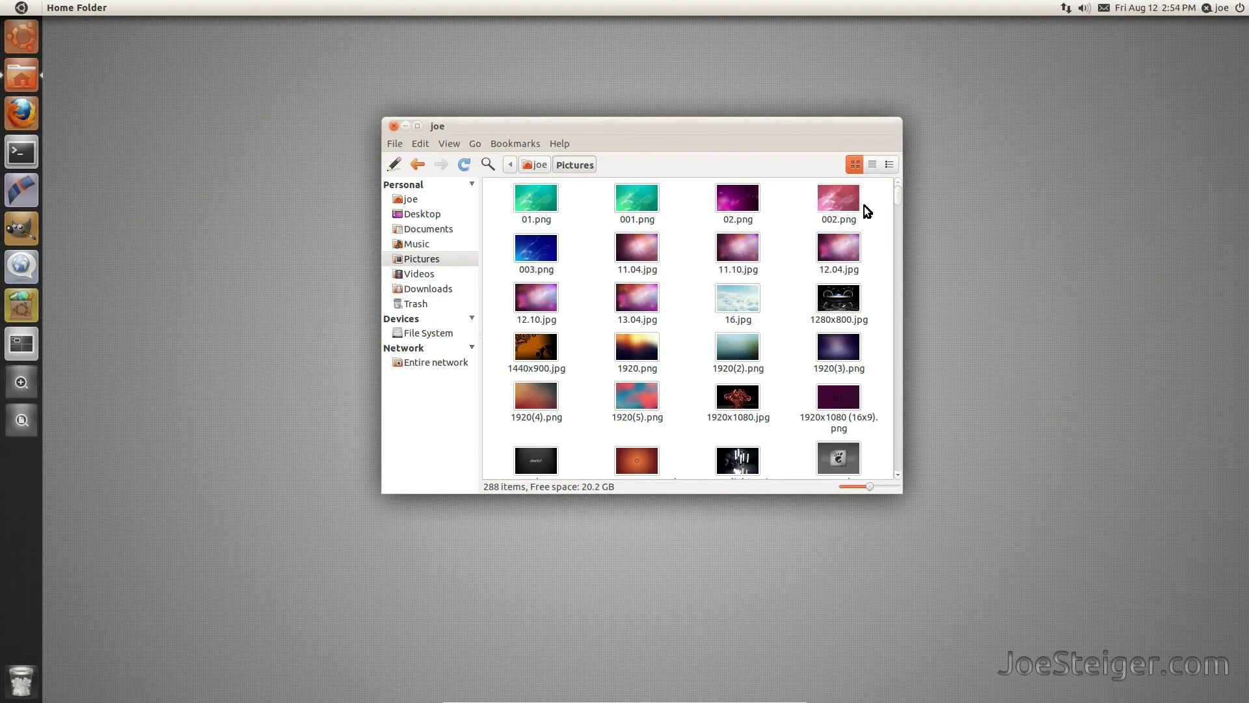
{"action": "mouse_move", "coordinate": [898, 197]}
{"action": "left_mouse_down"}
{"action": "mouse_move", "coordinate": [901, 271]}
{"action": "mouse_move", "coordinate": [898, 195]}
{"action": "left_mouse_up"}
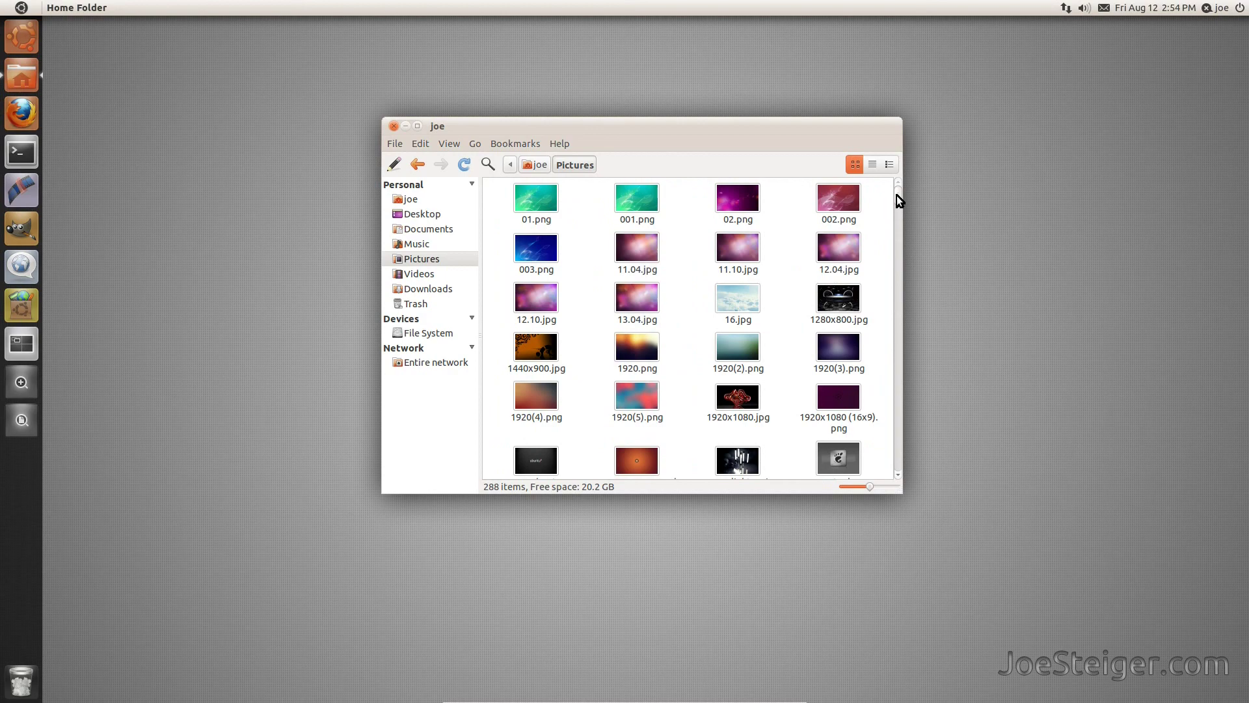